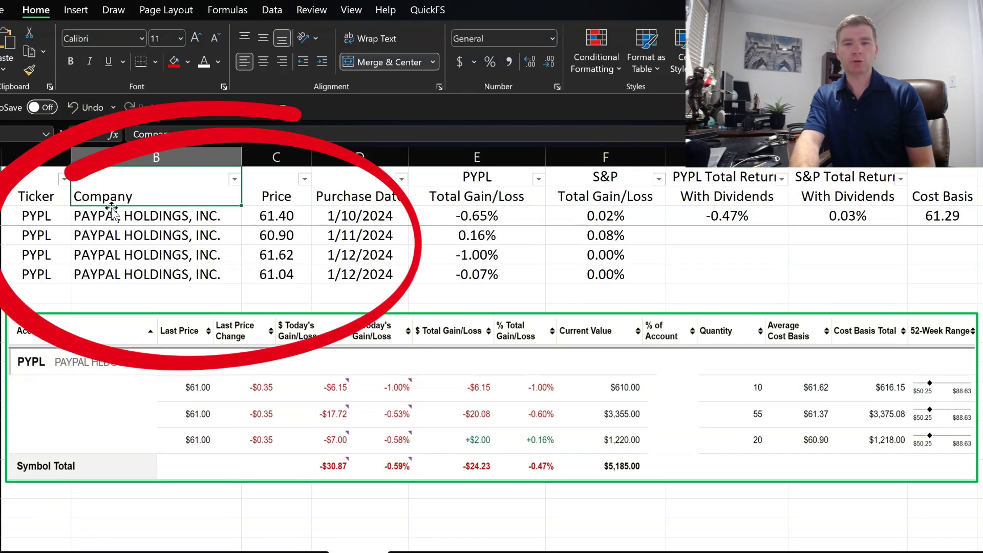
Step: Review the PYPL purchase prices and dates, the cost basis, and the PYPL and S&P total returns with dividends
{"action": "left_click_drag", "start_coordinate": [112, 211], "coordinate": [341, 267]}
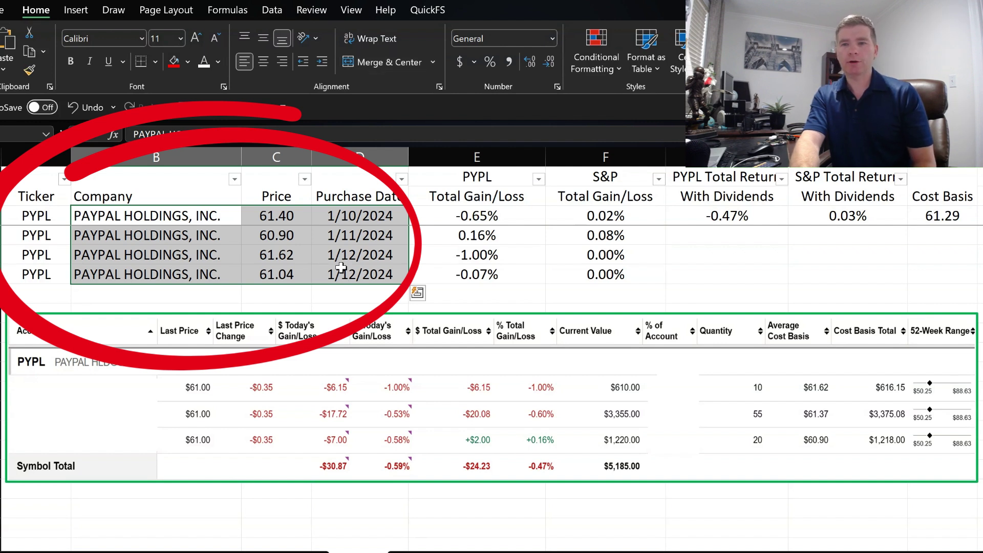
{"action": "left_click", "coordinate": [944, 216]}
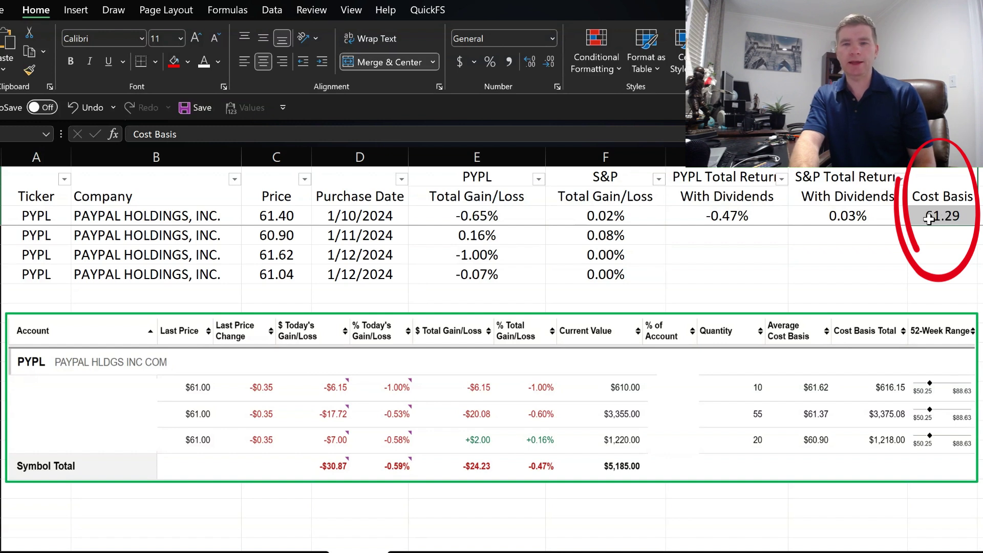
{"action": "left_click_drag", "start_coordinate": [728, 191], "coordinate": [742, 215]}
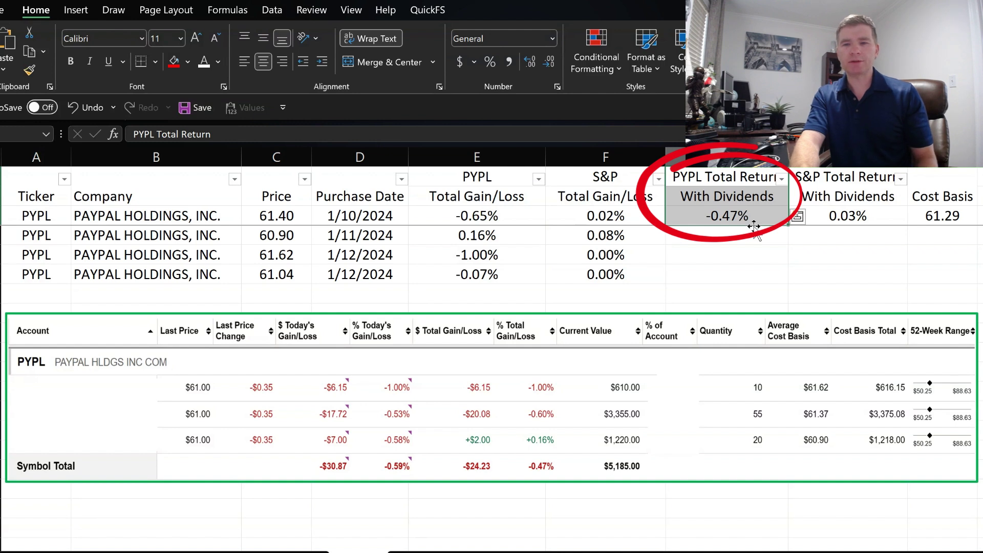
{"action": "left_click", "coordinate": [836, 192]}
{"action": "left_click_drag", "start_coordinate": [835, 192], "coordinate": [840, 216]}
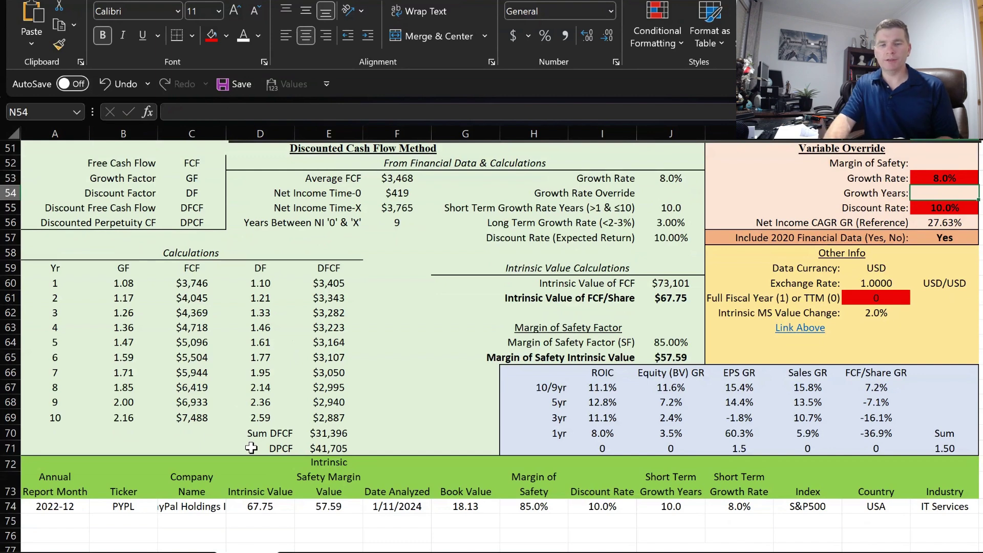
Step: Examine PYPL's intrinsic and safety margin values, the discount and growth assumptions in row 74, and the net income CAGR reference
{"action": "left_click", "coordinate": [260, 507]}
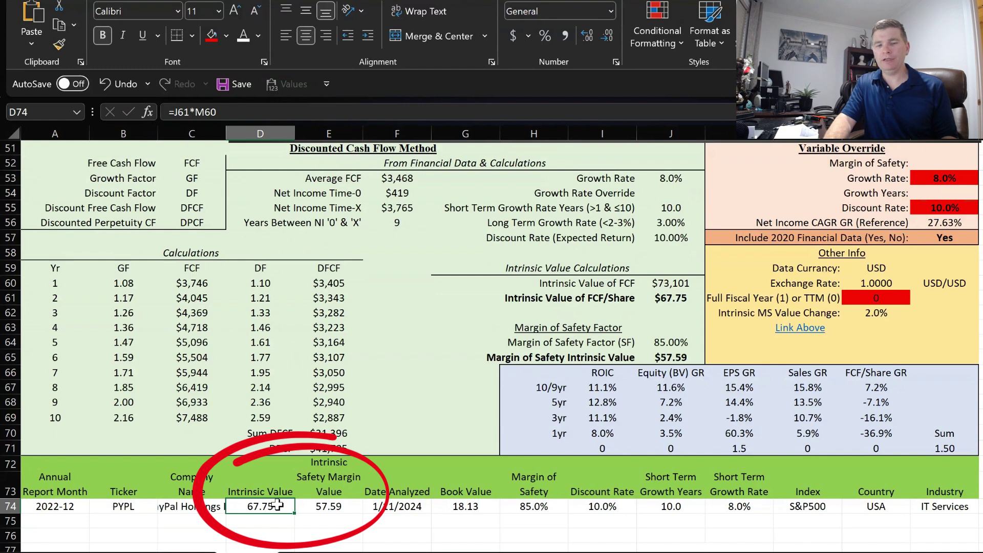
{"action": "left_click_drag", "start_coordinate": [277, 505], "coordinate": [302, 507]}
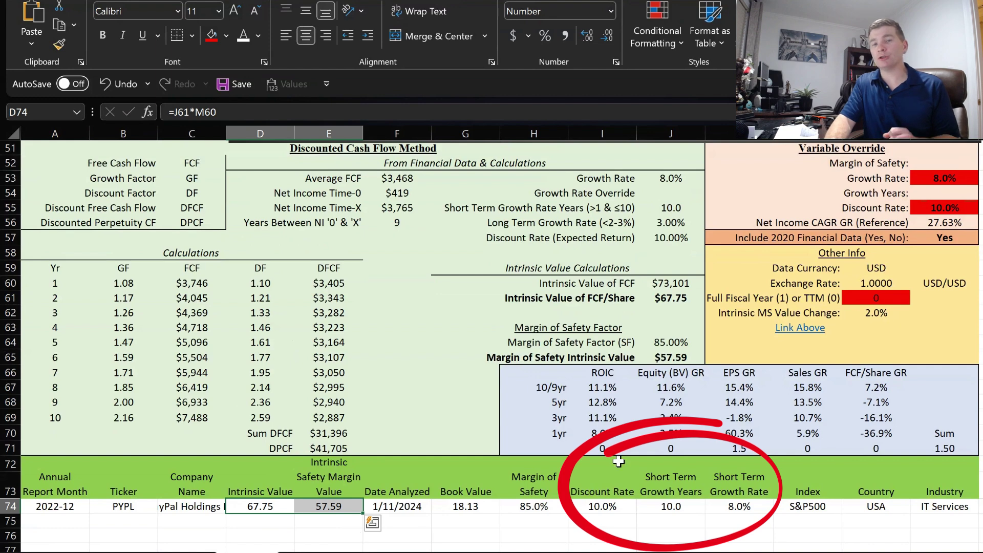
{"action": "left_click", "coordinate": [742, 508]}
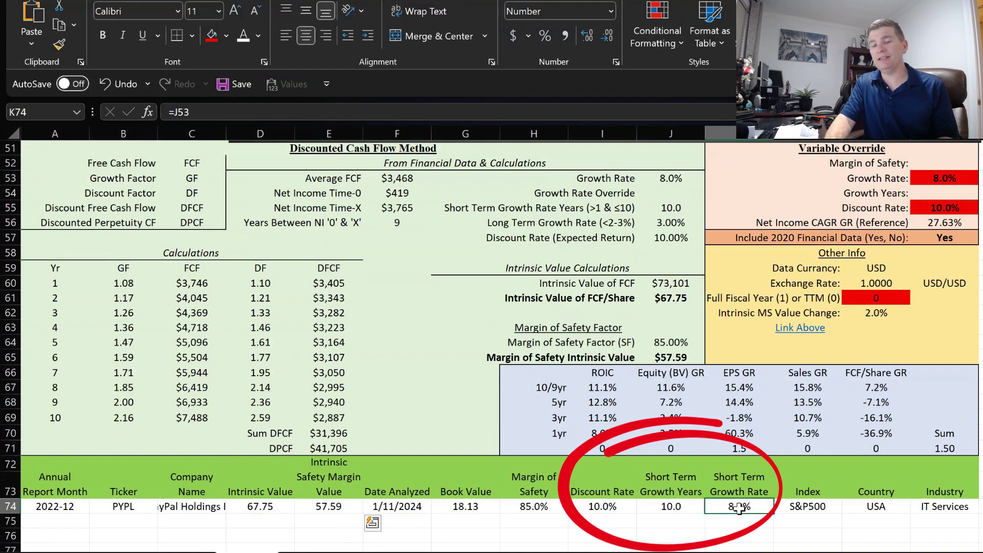
{"action": "left_click_drag", "start_coordinate": [740, 509], "coordinate": [594, 511]}
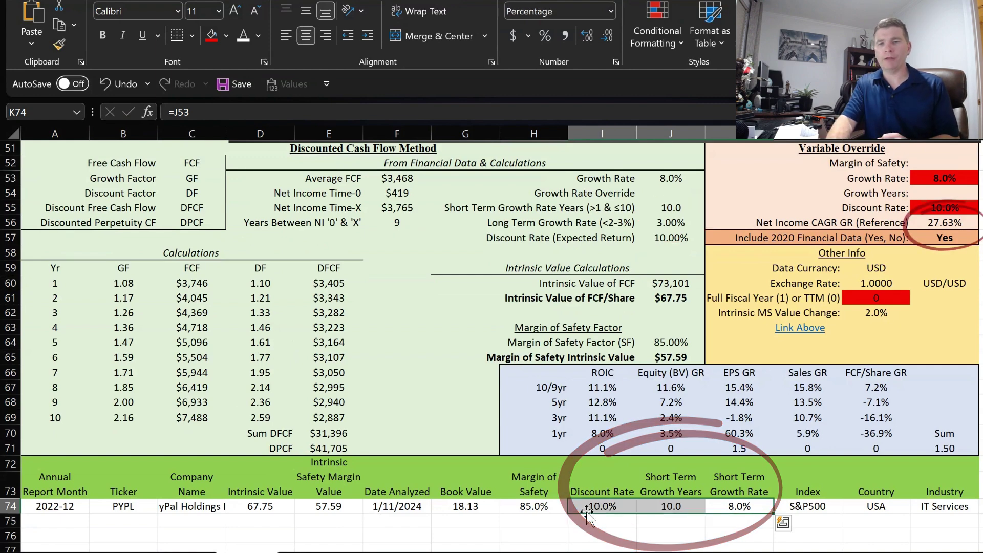
{"action": "left_click", "coordinate": [729, 220]}
{"action": "left_click_drag", "start_coordinate": [729, 219], "coordinate": [899, 219]}
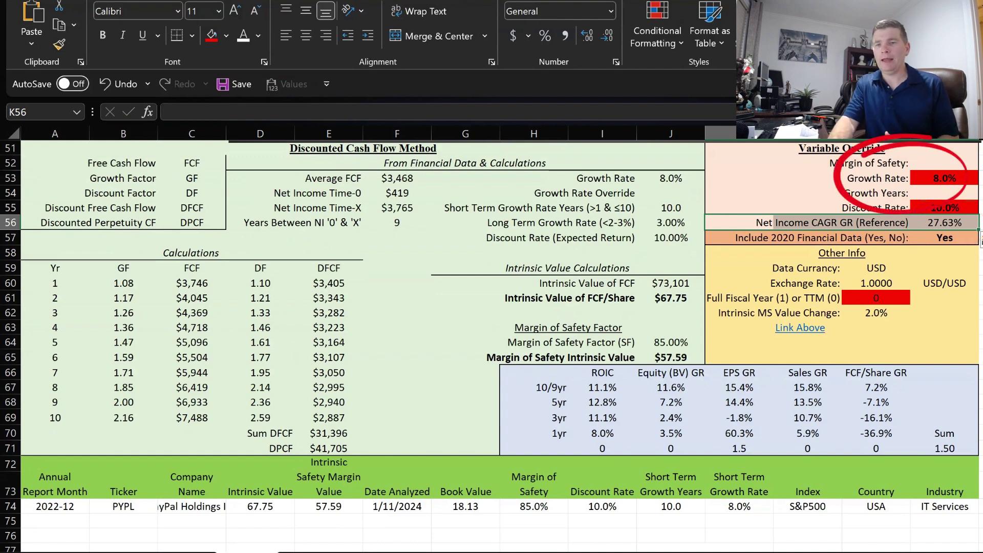
Step: Set the Growth Rate in the Variable Override section to 10%
{"action": "left_click", "coordinate": [955, 178]}
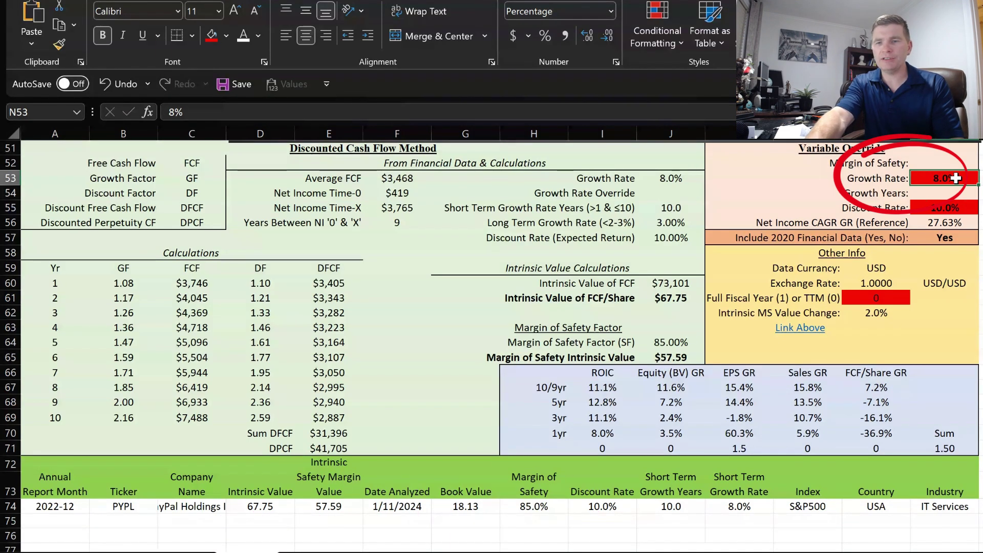
{"action": "type", "text": "10"}
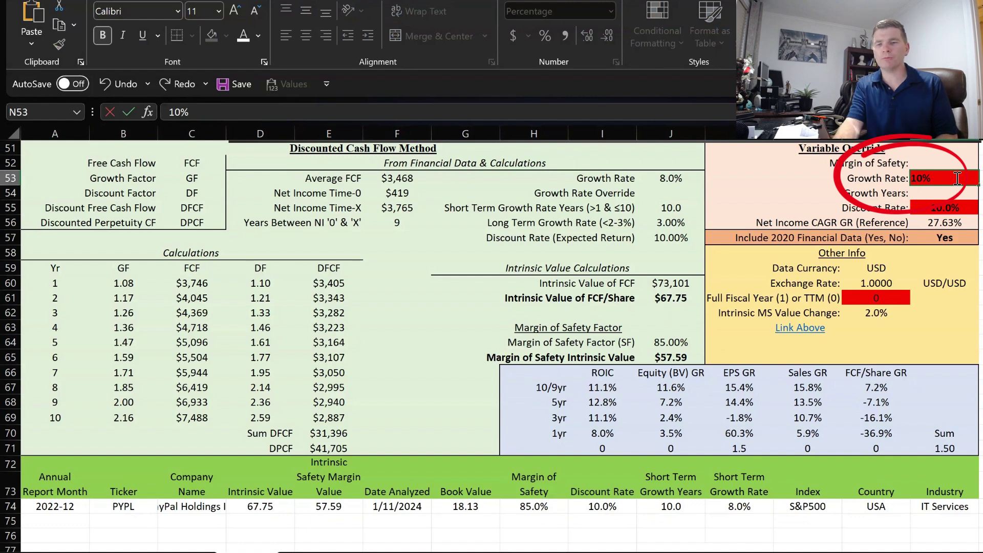
{"action": "key", "text": "Return"}
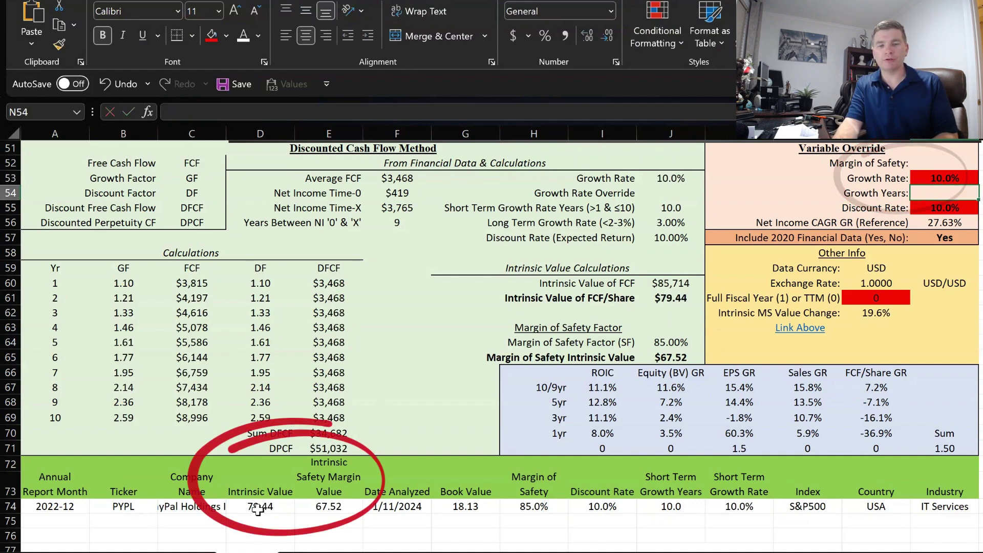
Step: Check the recalculated Intrinsic Value and Intrinsic Safety Margin Value for PYPL in the summary row
{"action": "left_click_drag", "start_coordinate": [261, 488], "coordinate": [260, 508]}
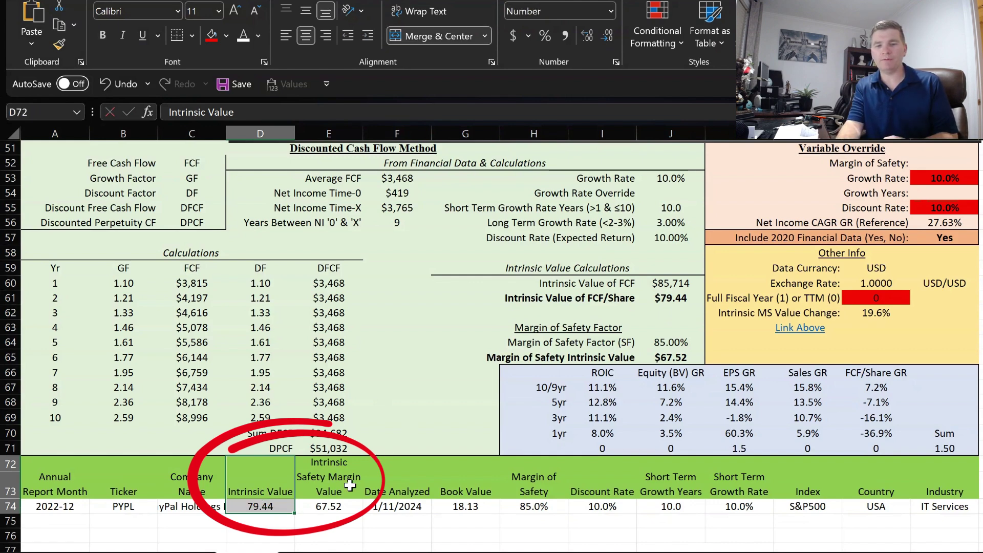
{"action": "left_click", "coordinate": [333, 484]}
{"action": "left_click_drag", "start_coordinate": [333, 484], "coordinate": [330, 507]}
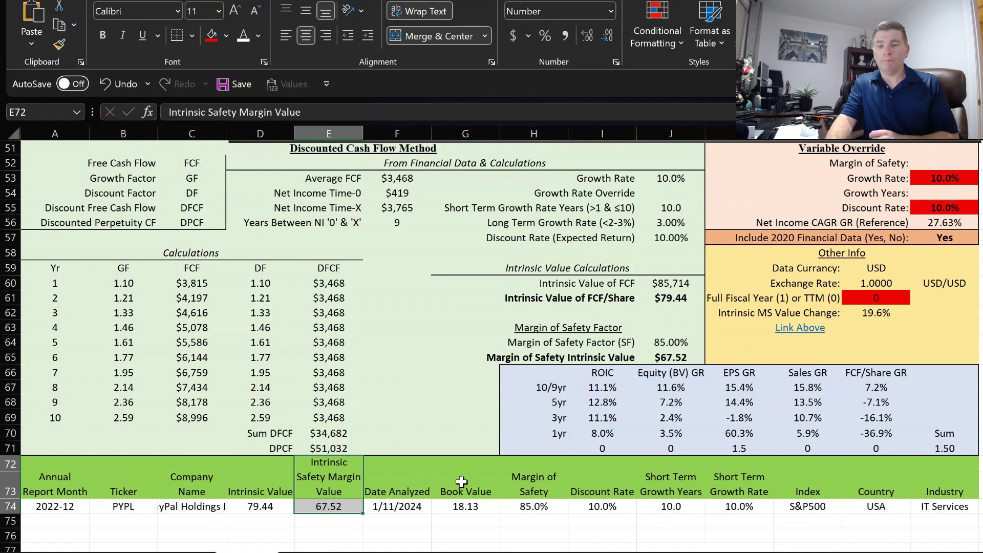
Step: Examine PYPL's ROIC over the 10/9-, 5-, 3- and 1-year periods and its Sales GR figures in the growth table
{"action": "mouse_move", "coordinate": [600, 373]}
{"action": "left_mouse_down"}
{"action": "mouse_move", "coordinate": [600, 432]}
{"action": "mouse_move", "coordinate": [559, 433]}
{"action": "left_mouse_up"}
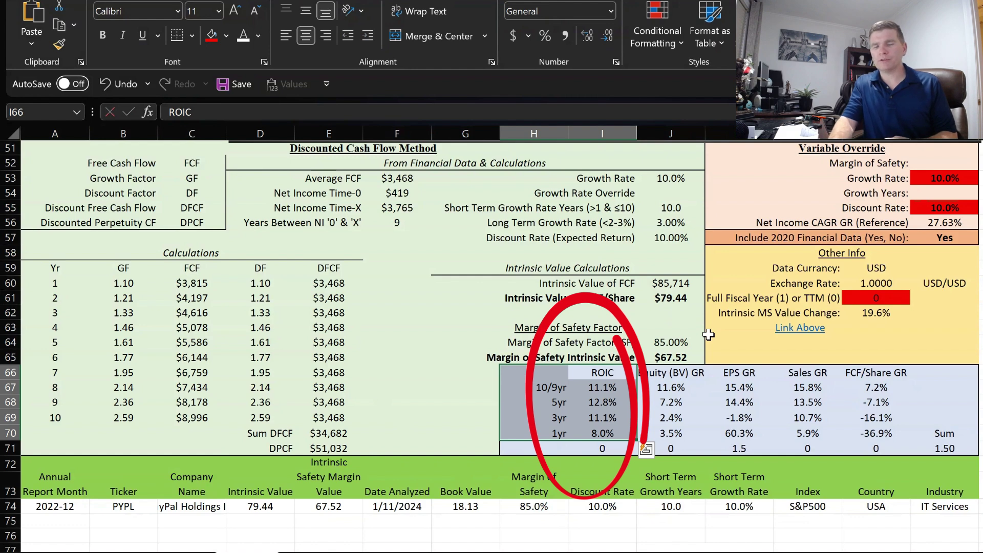
{"action": "left_click", "coordinate": [633, 433]}
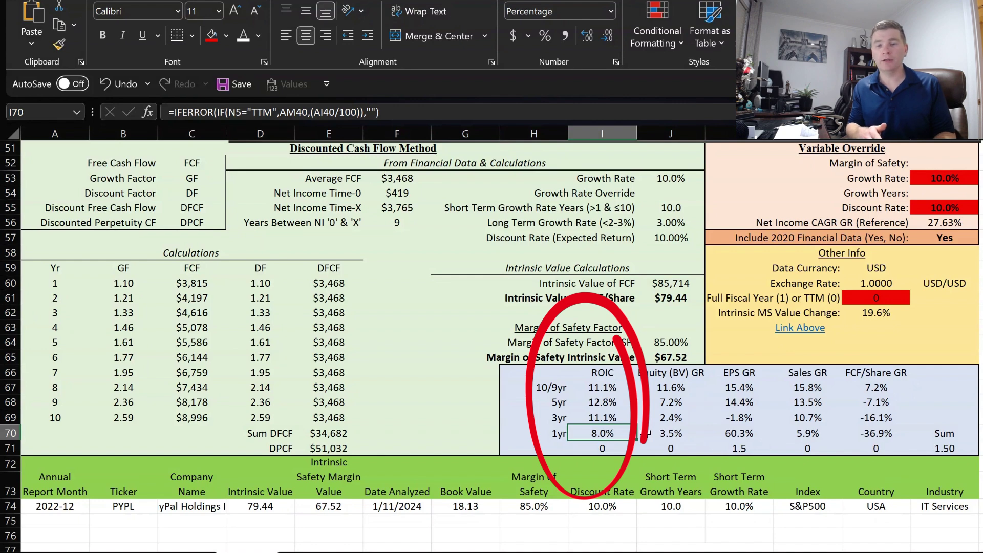
{"action": "key", "text": "Up"}
{"action": "key", "text": "Up"}
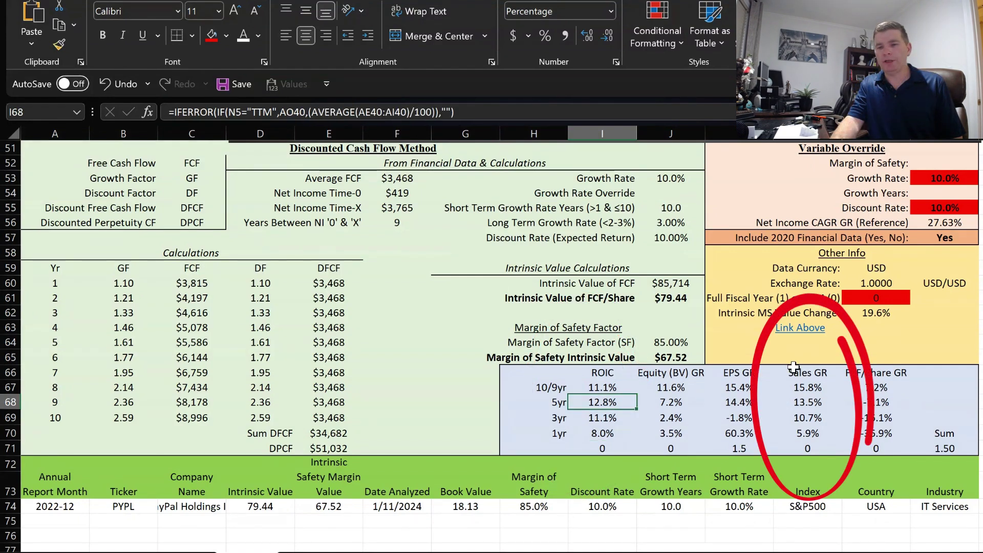
{"action": "left_click_drag", "start_coordinate": [794, 366], "coordinate": [800, 434]}
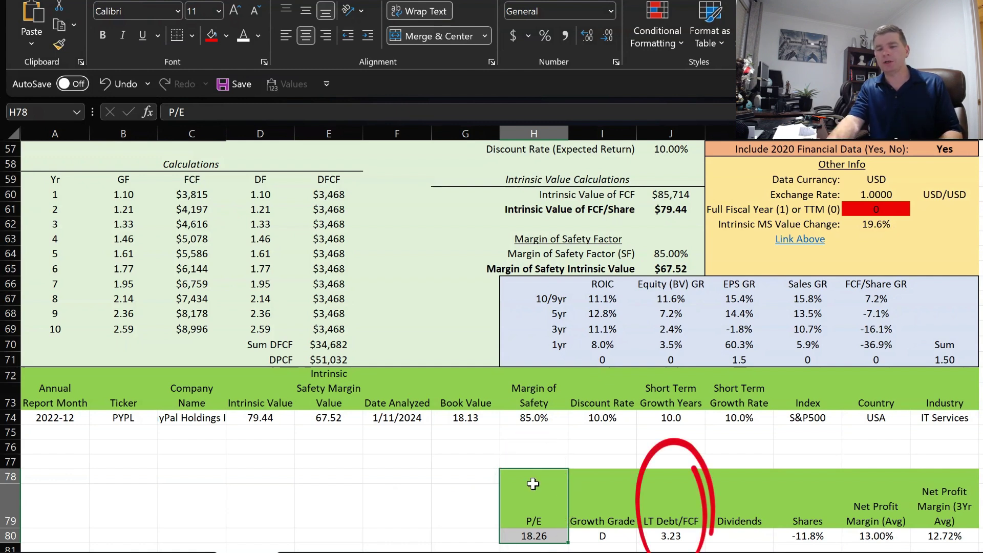
Step: Review the LT Debt/FCF ratio, the Shares change, and the overall and 3-year average net profit margins in rows 79–80
{"action": "left_click_drag", "start_coordinate": [671, 510], "coordinate": [671, 536]}
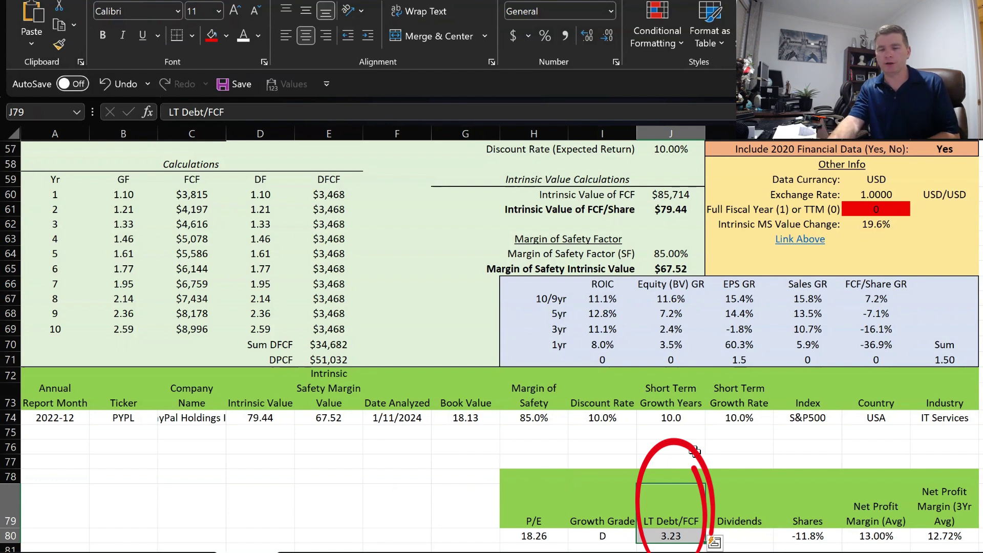
{"action": "key", "text": "Up"}
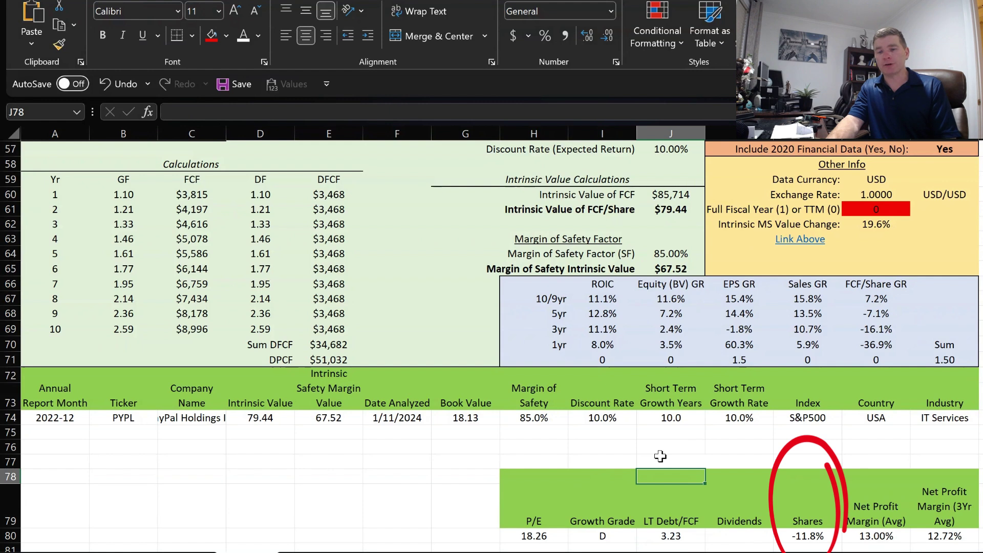
{"action": "left_click", "coordinate": [805, 489]}
{"action": "left_click_drag", "start_coordinate": [805, 489], "coordinate": [806, 533]}
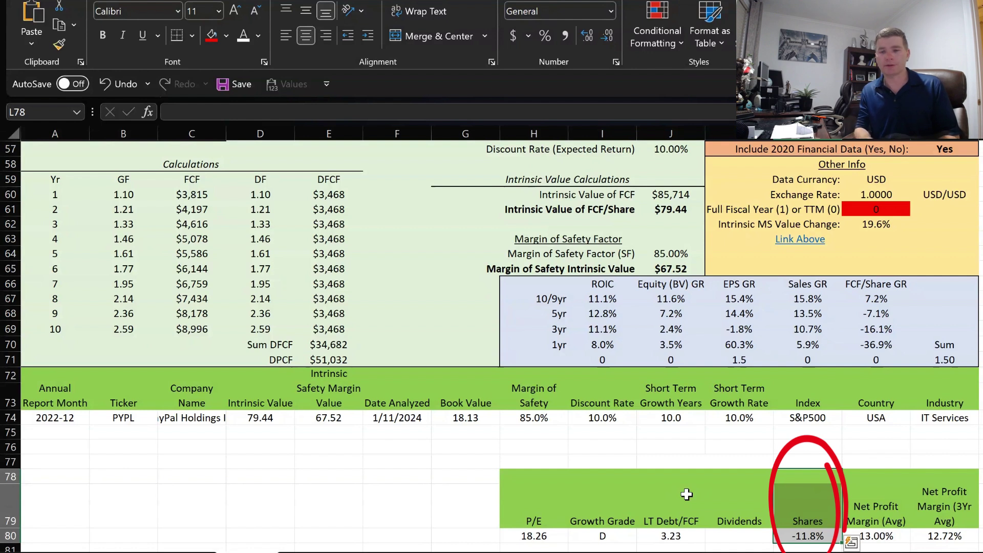
{"action": "left_click", "coordinate": [951, 498]}
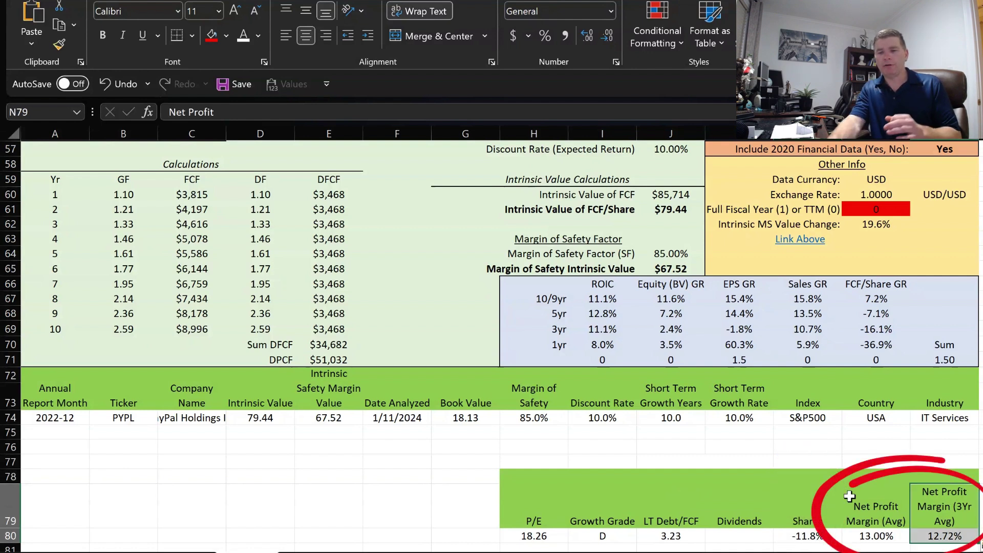
{"action": "mouse_move", "coordinate": [849, 496]}
{"action": "left_mouse_down"}
{"action": "mouse_move", "coordinate": [946, 523]}
{"action": "mouse_move", "coordinate": [946, 535]}
{"action": "left_mouse_up"}
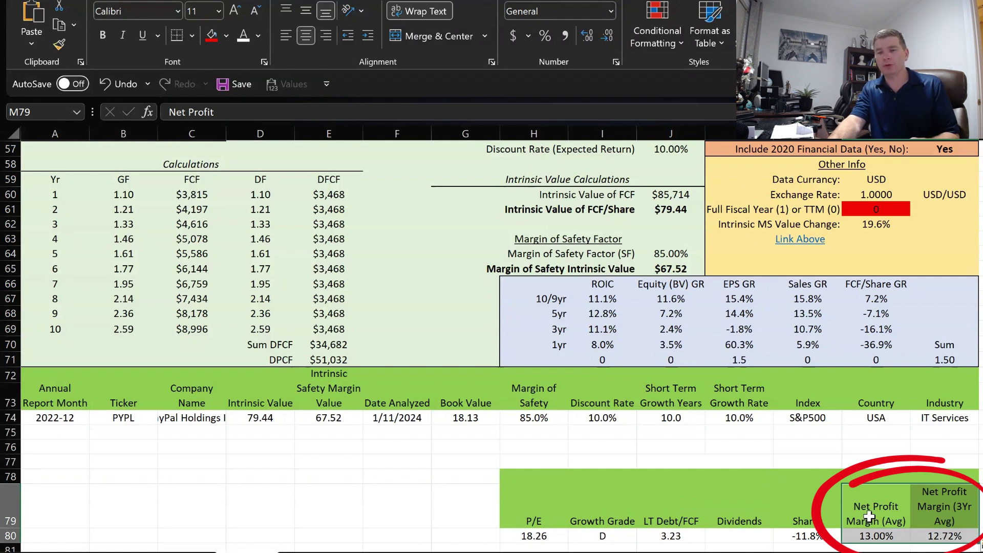
{"action": "left_click_drag", "start_coordinate": [947, 522], "coordinate": [947, 536]}
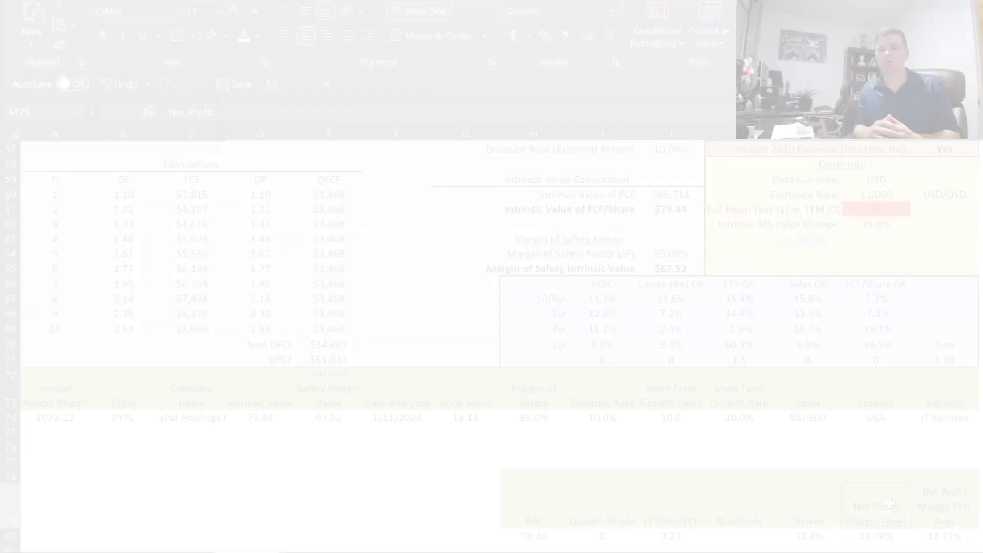
{"action": "left_click", "coordinate": [890, 505]}
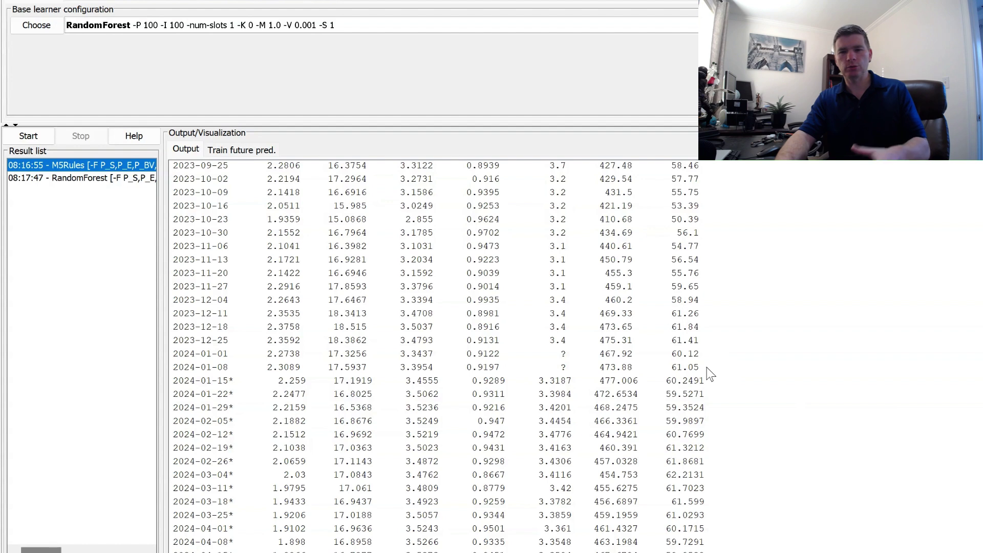
Step: In Weka's M5Rules forecast output, examine the 2024-01-08 row and its values in the last two columns
{"action": "left_click_drag", "start_coordinate": [707, 368], "coordinate": [173, 367]}
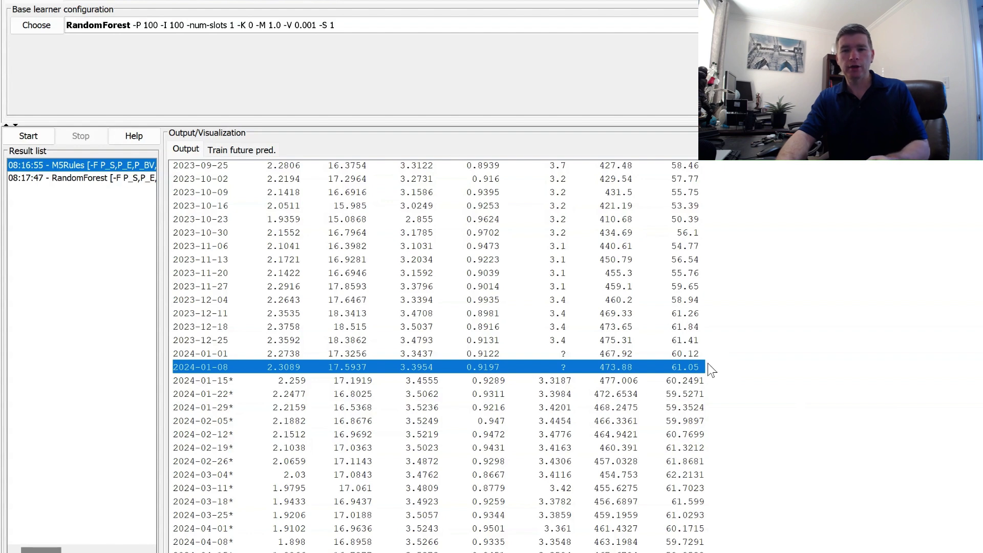
{"action": "left_click_drag", "start_coordinate": [711, 369], "coordinate": [670, 370]}
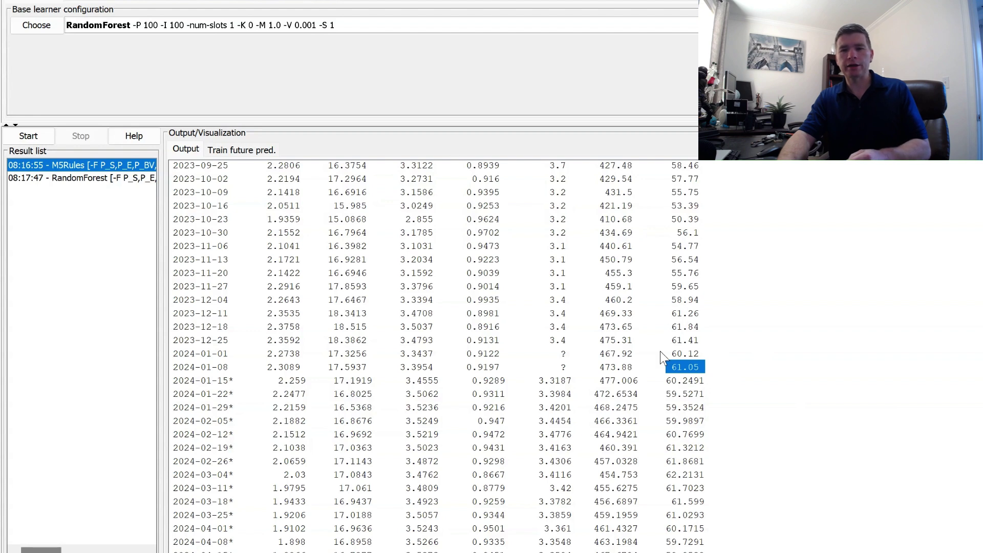
{"action": "left_click_drag", "start_coordinate": [639, 368], "coordinate": [595, 367]}
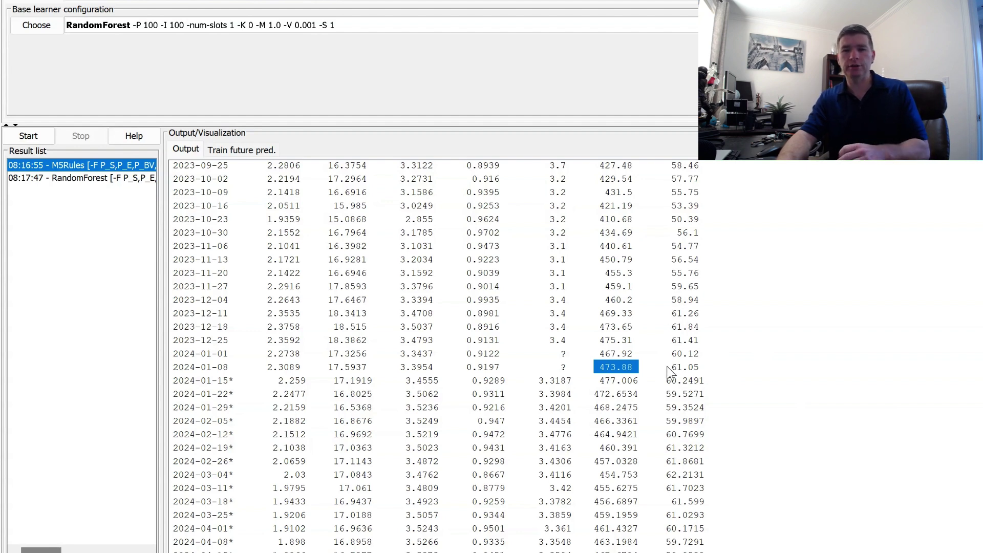
{"action": "left_click", "coordinate": [707, 366]}
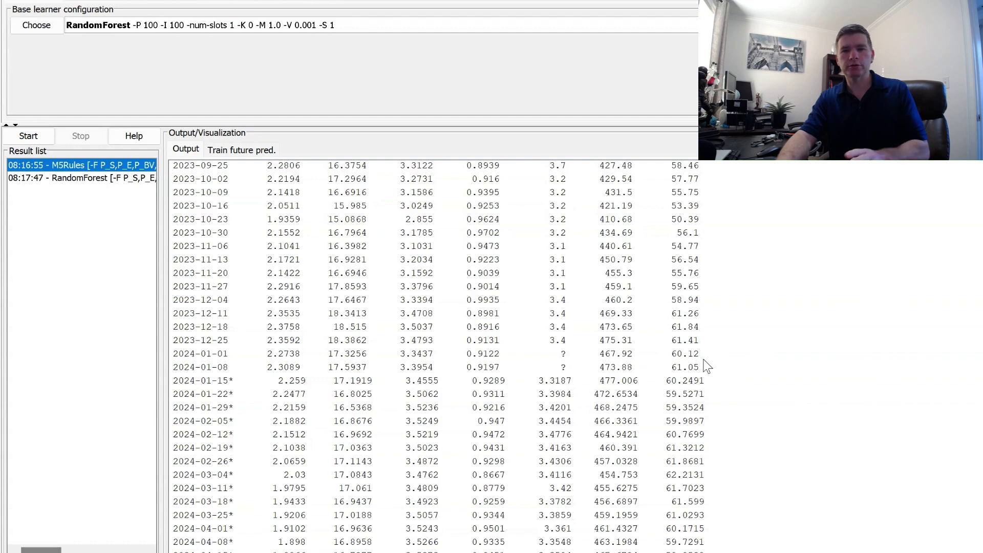
Step: Read the M5Rules forecast through to the 2025-01-06 row and inspect its predictions in the last two columns
{"action": "scroll", "coordinate": [704, 366], "scroll_direction": "down", "scroll_amount": 4}
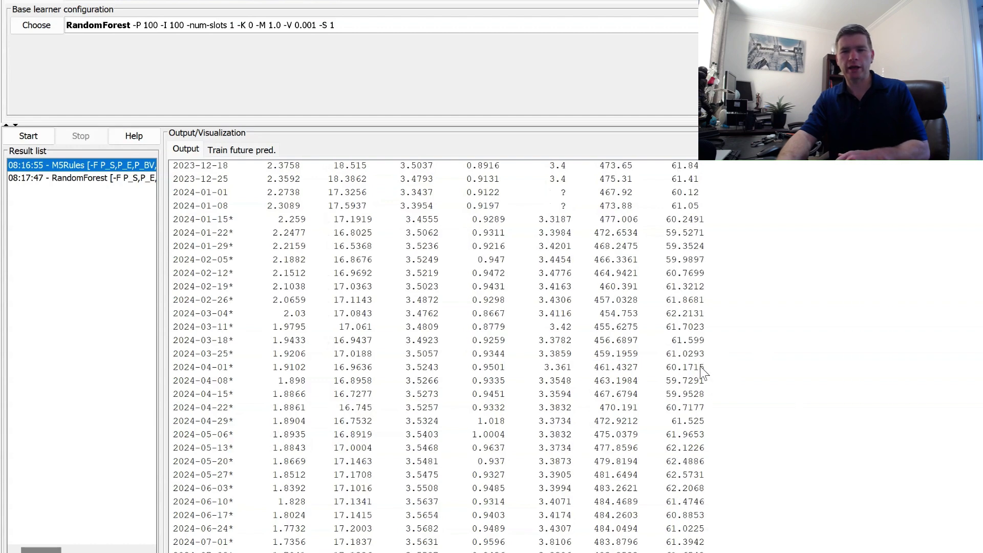
{"action": "scroll", "coordinate": [700, 367], "scroll_direction": "down", "scroll_amount": 9}
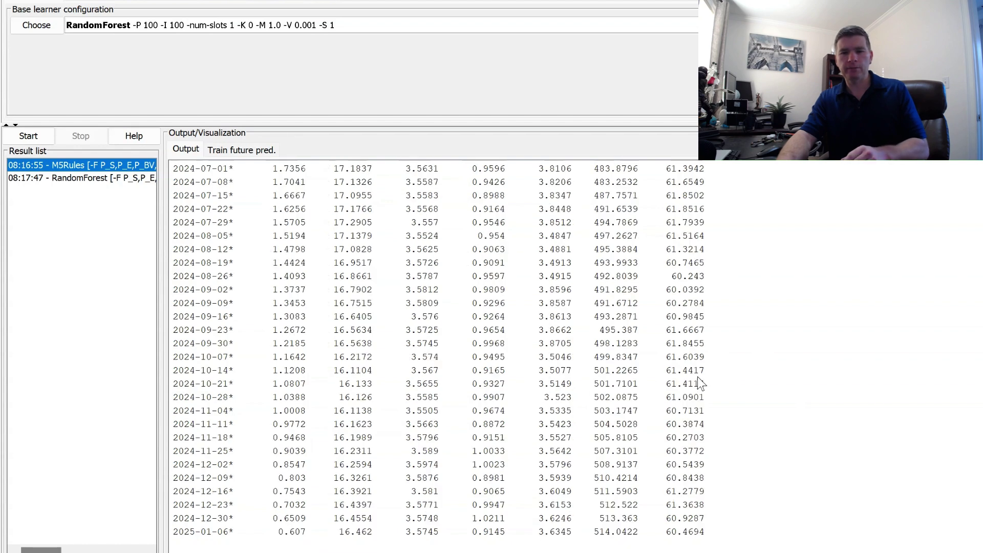
{"action": "left_click_drag", "start_coordinate": [700, 533], "coordinate": [605, 533]}
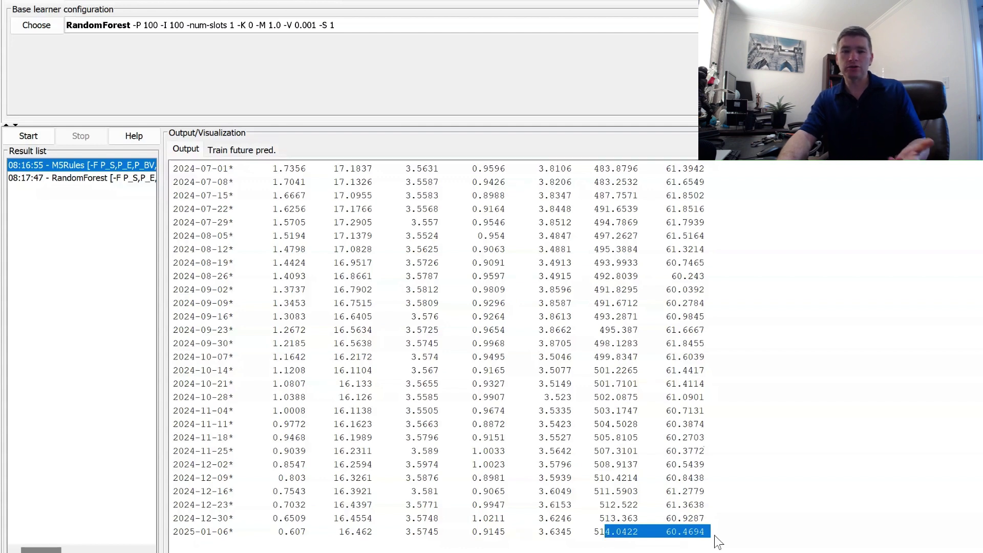
{"action": "left_click_drag", "start_coordinate": [718, 542], "coordinate": [667, 534]}
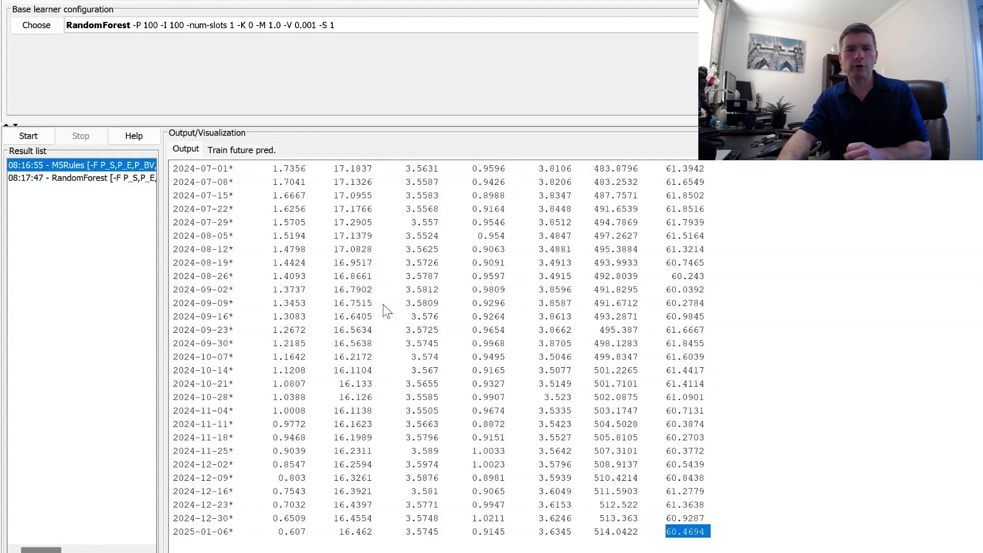
Step: Display the RandomForest result and locate its 2024-01-08 row just before the forecast weeks
{"action": "left_click", "coordinate": [61, 180]}
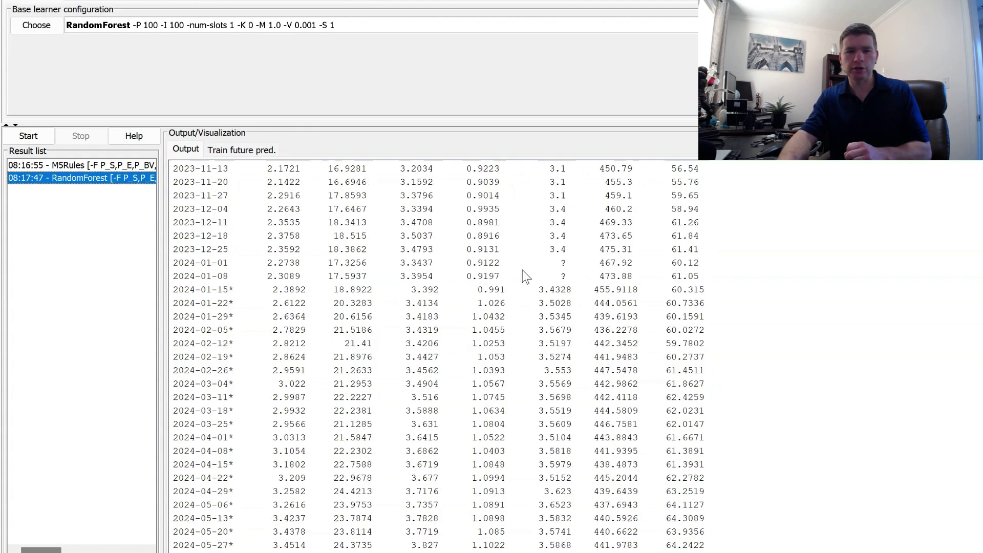
{"action": "scroll", "coordinate": [522, 271], "scroll_direction": "up", "scroll_amount": 2}
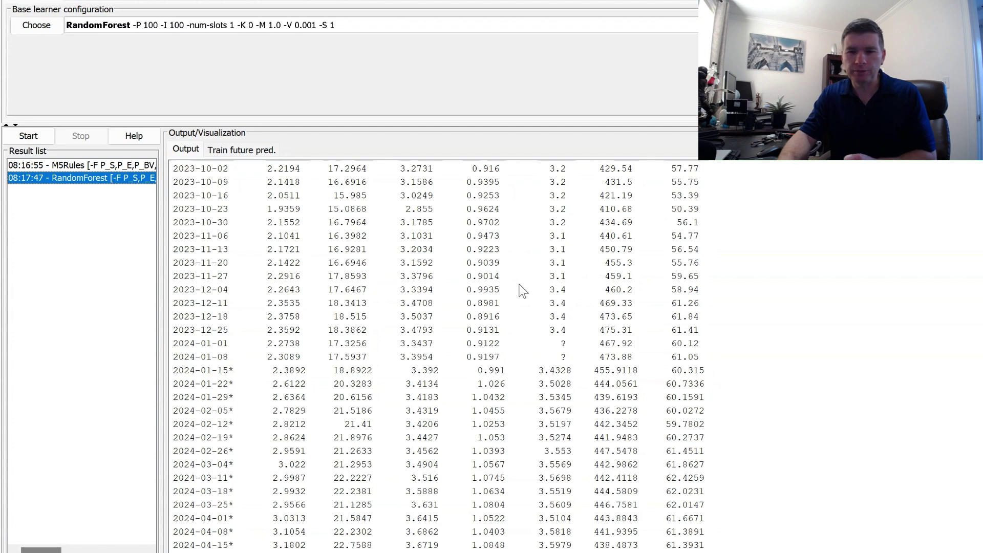
{"action": "scroll", "coordinate": [519, 286], "scroll_direction": "down", "scroll_amount": 1}
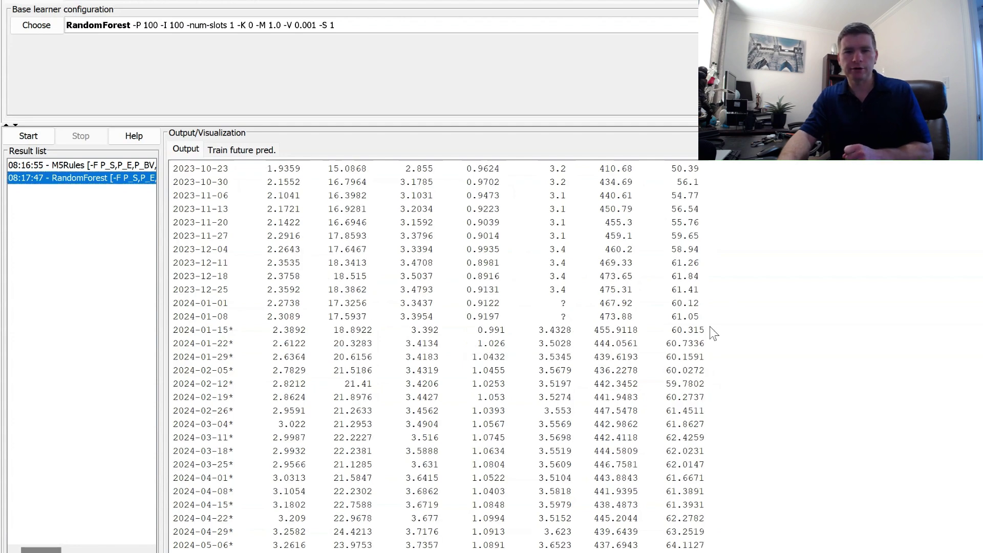
{"action": "left_click_drag", "start_coordinate": [710, 323], "coordinate": [191, 318]}
Step: Follow the RandomForest forecast to the 2025-01-06 row and inspect its predictions in the last two columns
{"action": "scroll", "coordinate": [571, 339], "scroll_direction": "down", "scroll_amount": 6}
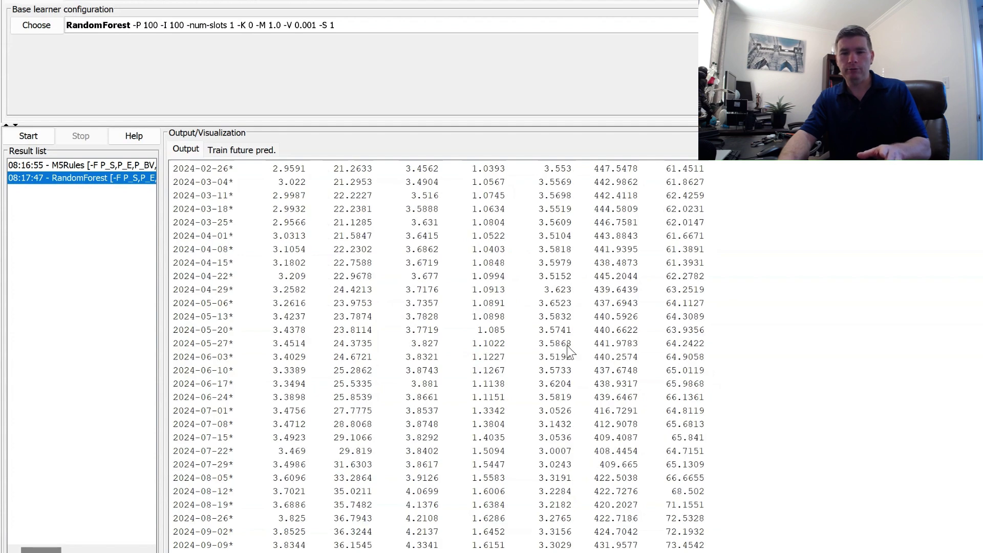
{"action": "scroll", "coordinate": [570, 352], "scroll_direction": "down", "scroll_amount": 6}
{"action": "left_click_drag", "start_coordinate": [710, 532], "coordinate": [583, 538]}
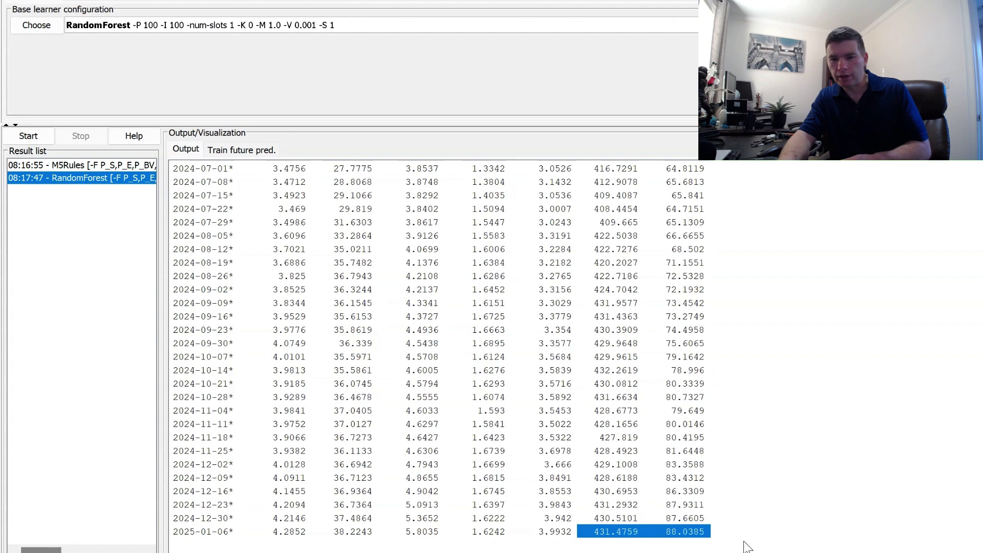
{"action": "left_click_drag", "start_coordinate": [735, 535], "coordinate": [663, 537]}
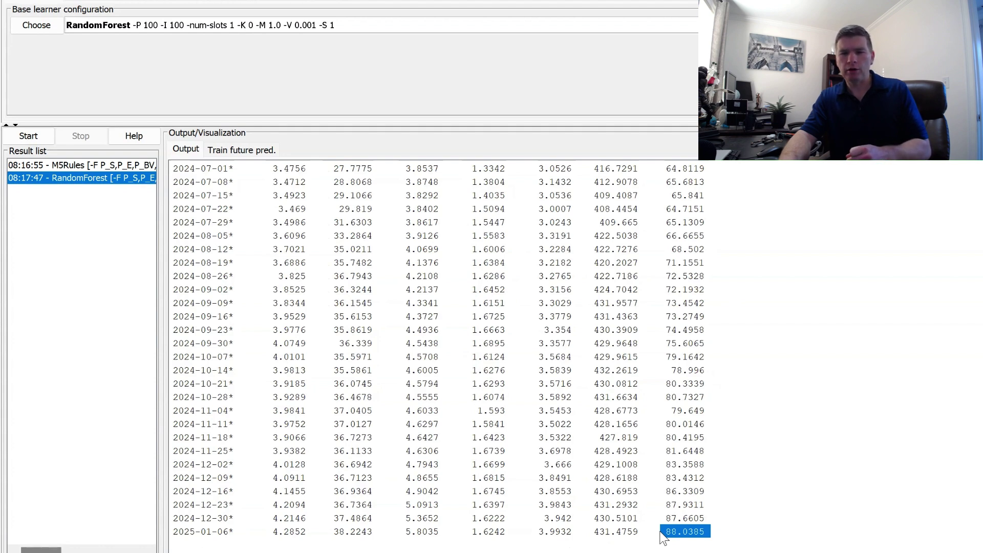
{"action": "left_click_drag", "start_coordinate": [727, 531], "coordinate": [649, 534]}
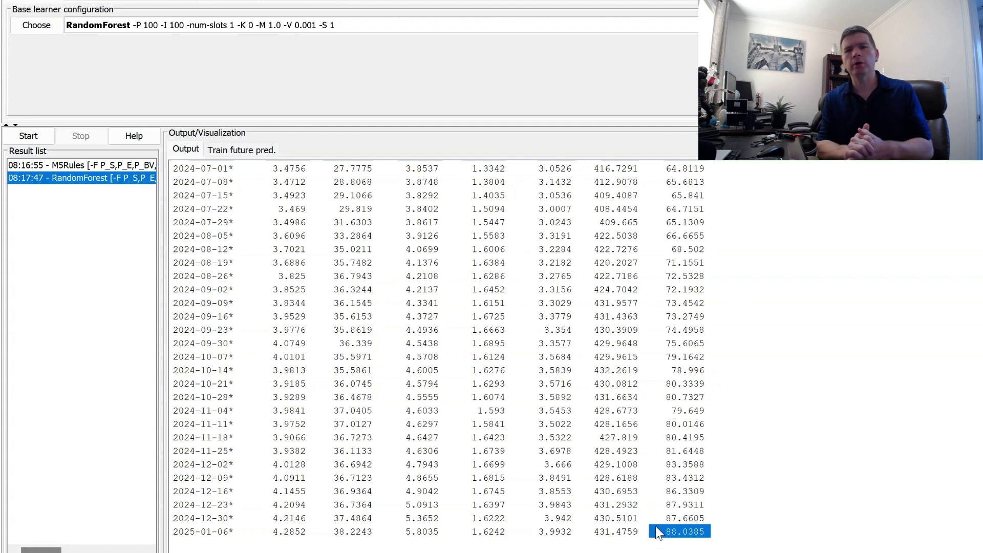